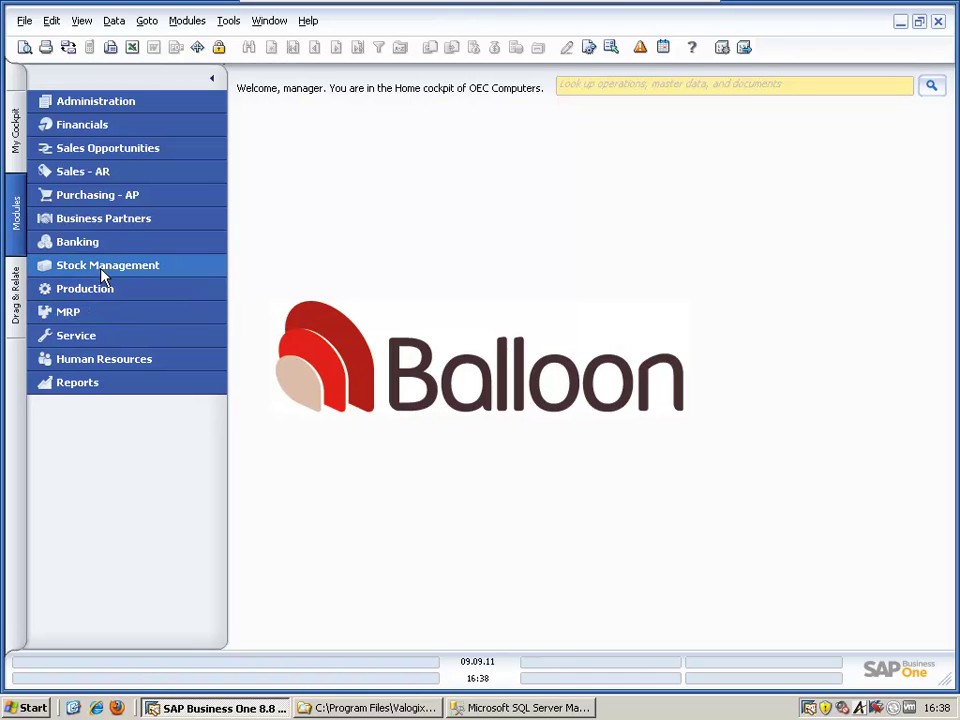
# Open the Replenishment Plan from the Planning - Optimization section of Stock Management
pyautogui.click(107, 268)
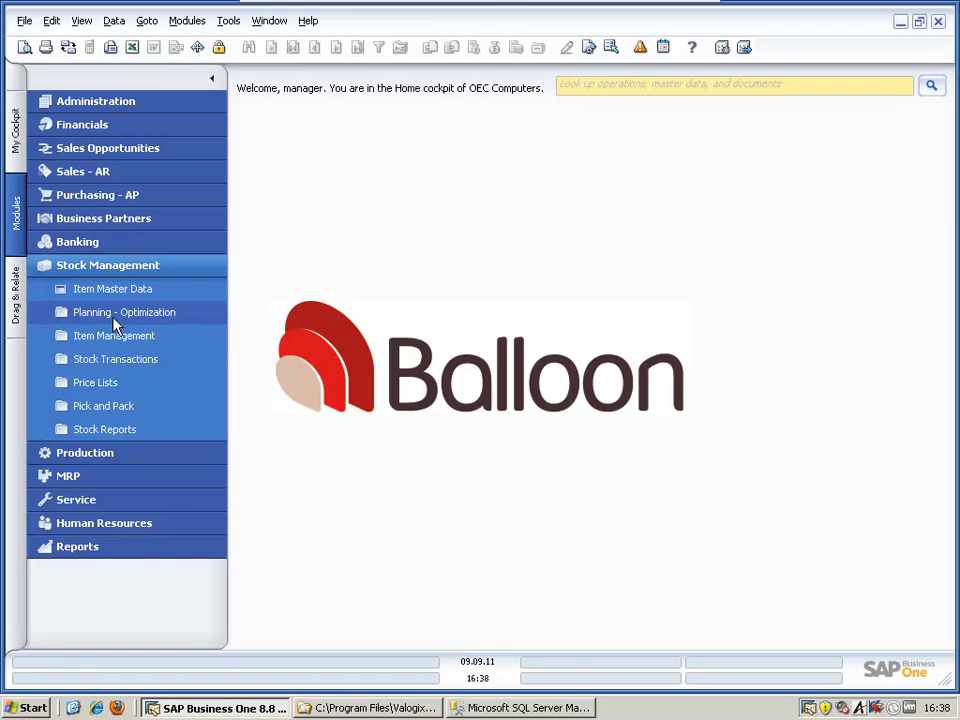
pyautogui.click(116, 316)
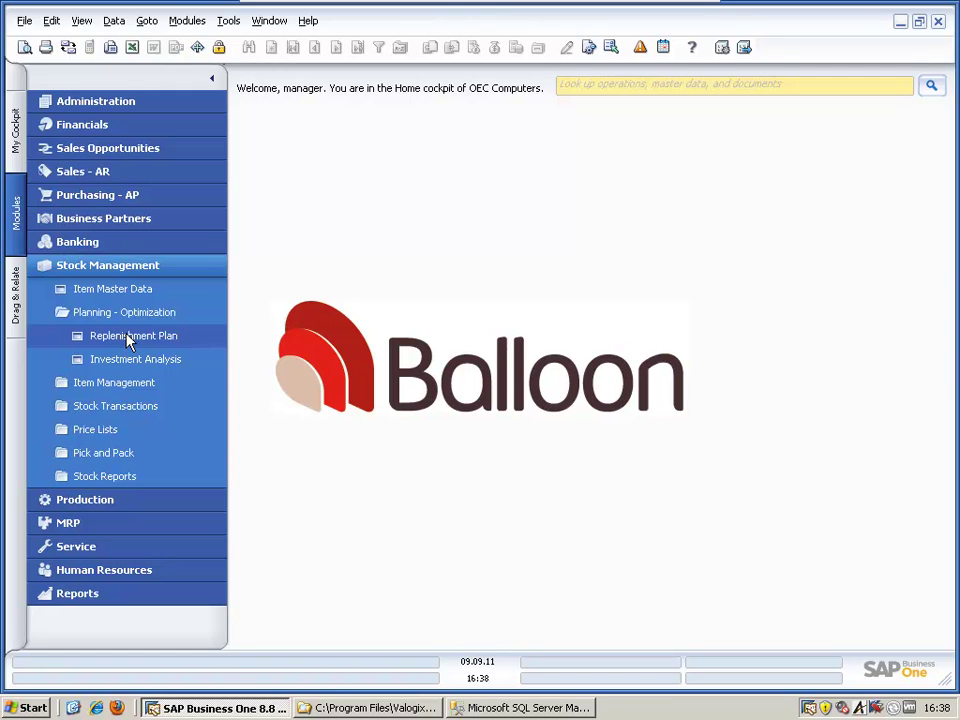
pyautogui.click(128, 337)
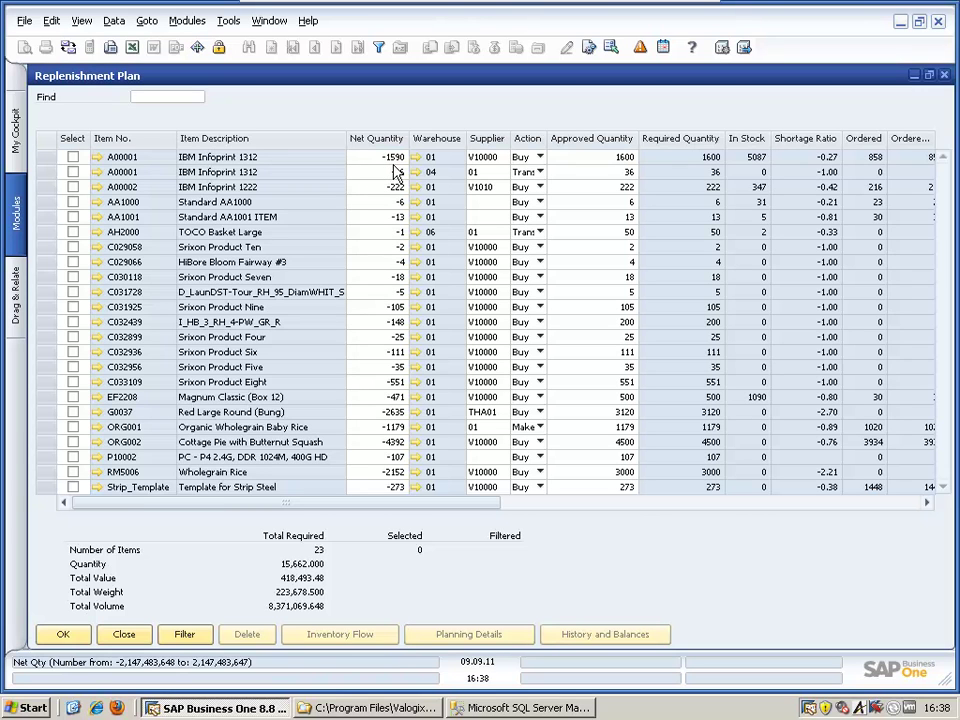
# Examine the A00001 lines for warehouses 01 and 04, including the replenishment actions available for the warehouse 04 line
pyautogui.click(46, 158)
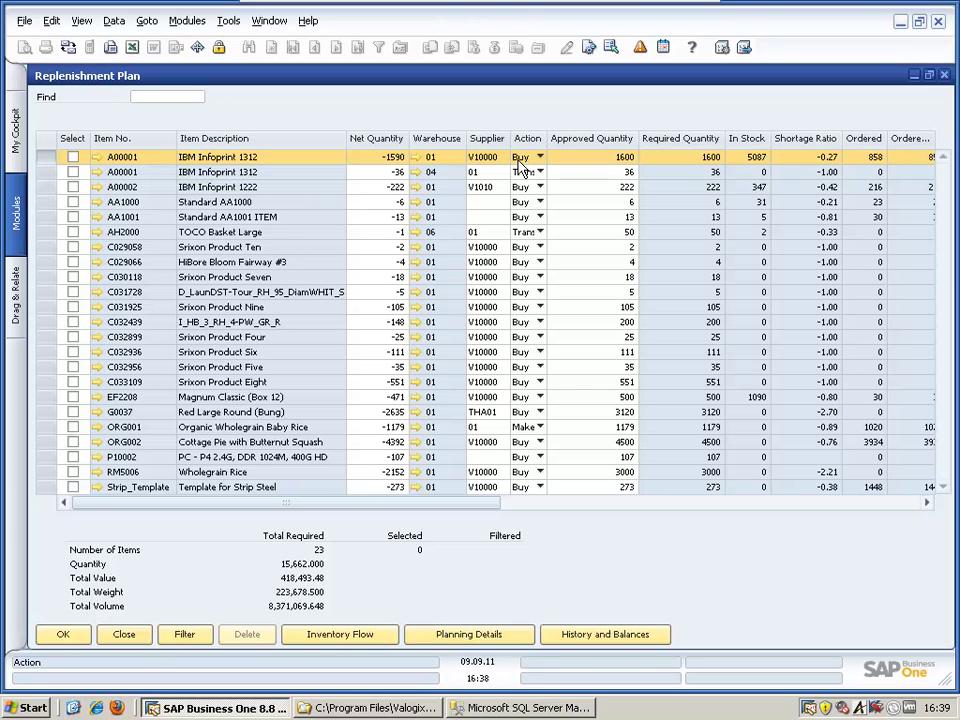
pyautogui.click(356, 174)
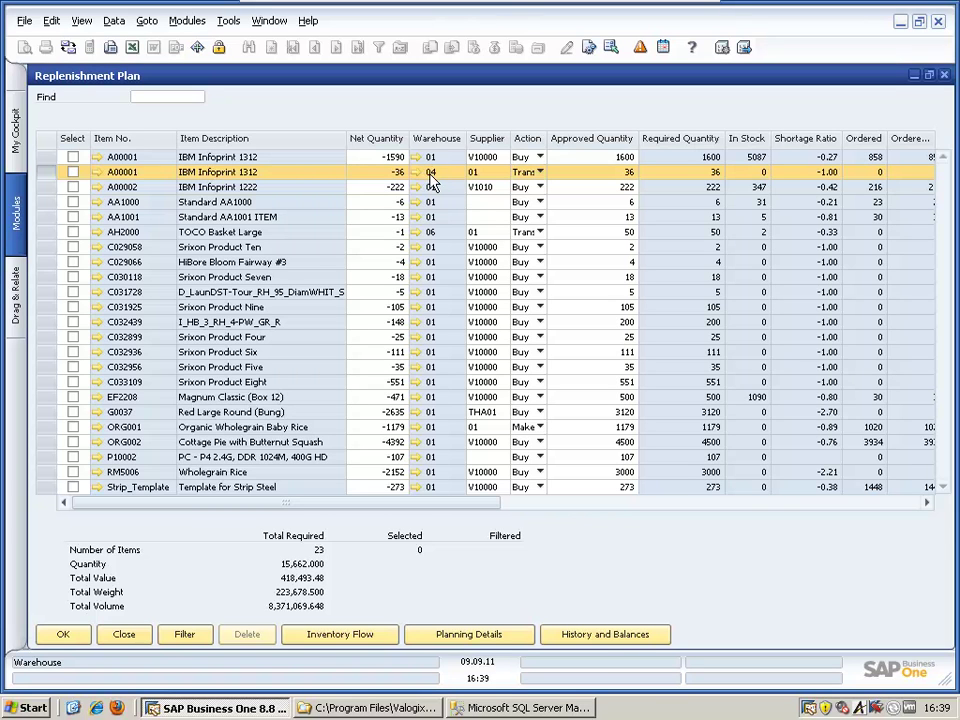
pyautogui.click(540, 173)
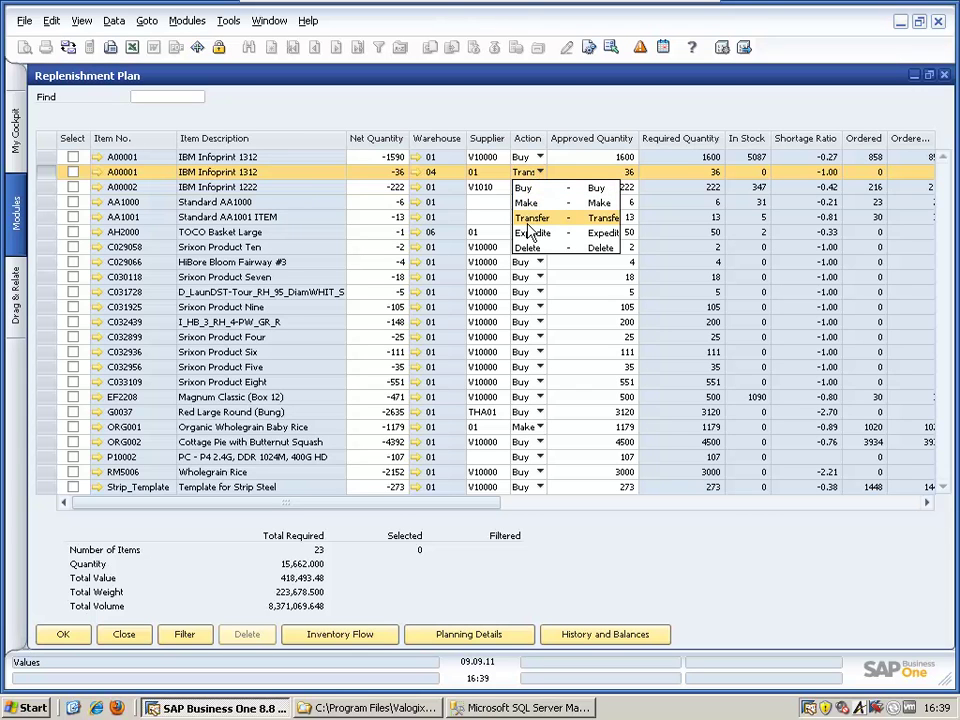
pyautogui.click(517, 182)
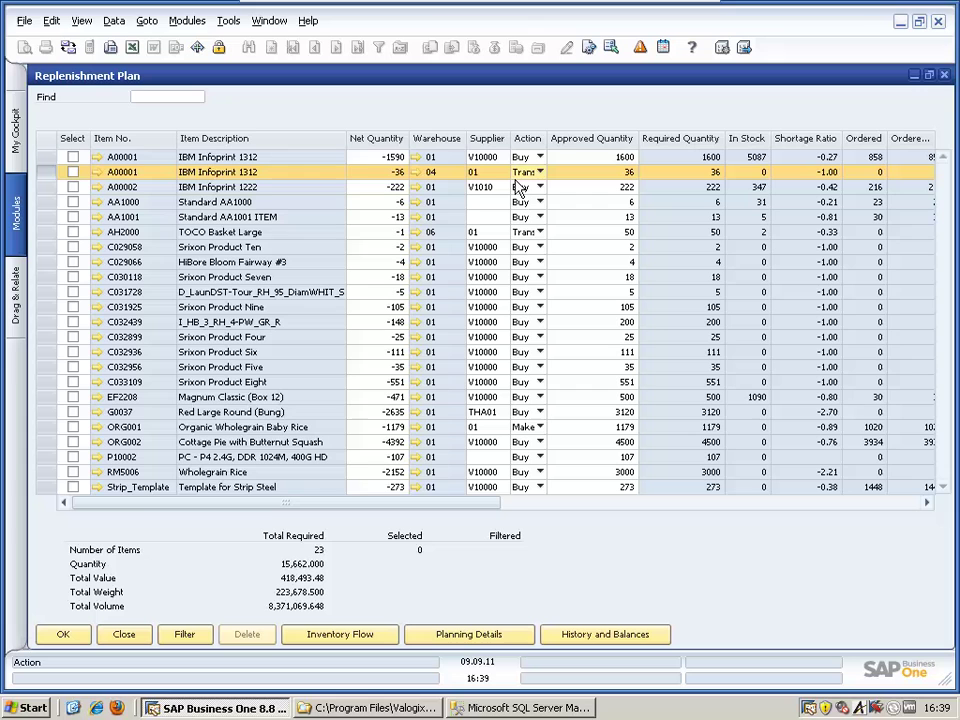
# Review the planning details of item A00001 in warehouse 01, including its history and forecast, and close them
pyautogui.click(43, 156)
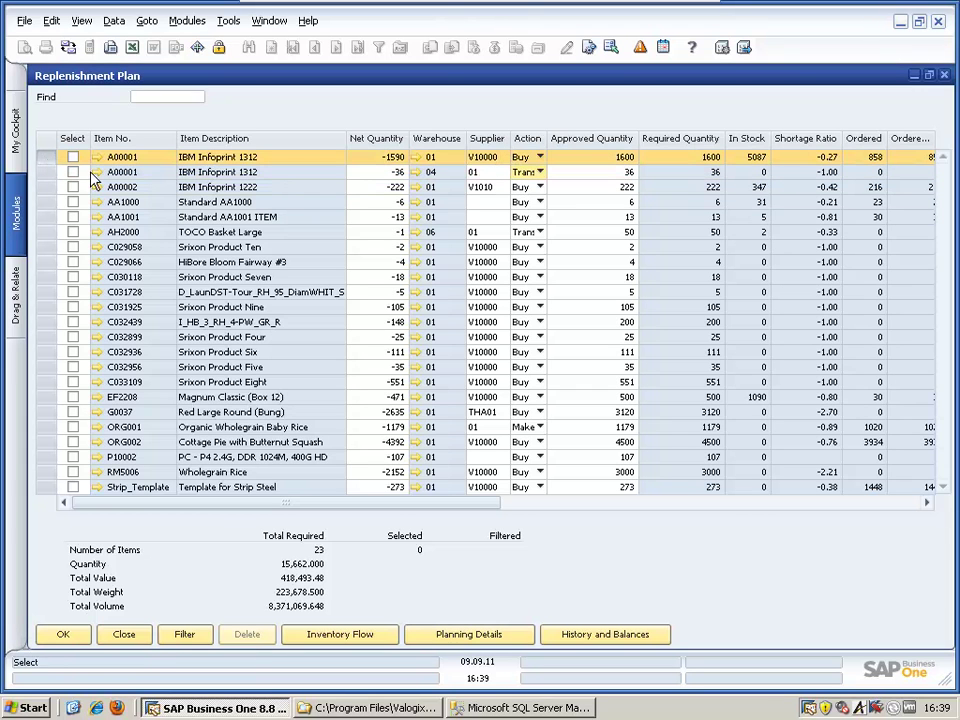
pyautogui.click(473, 637)
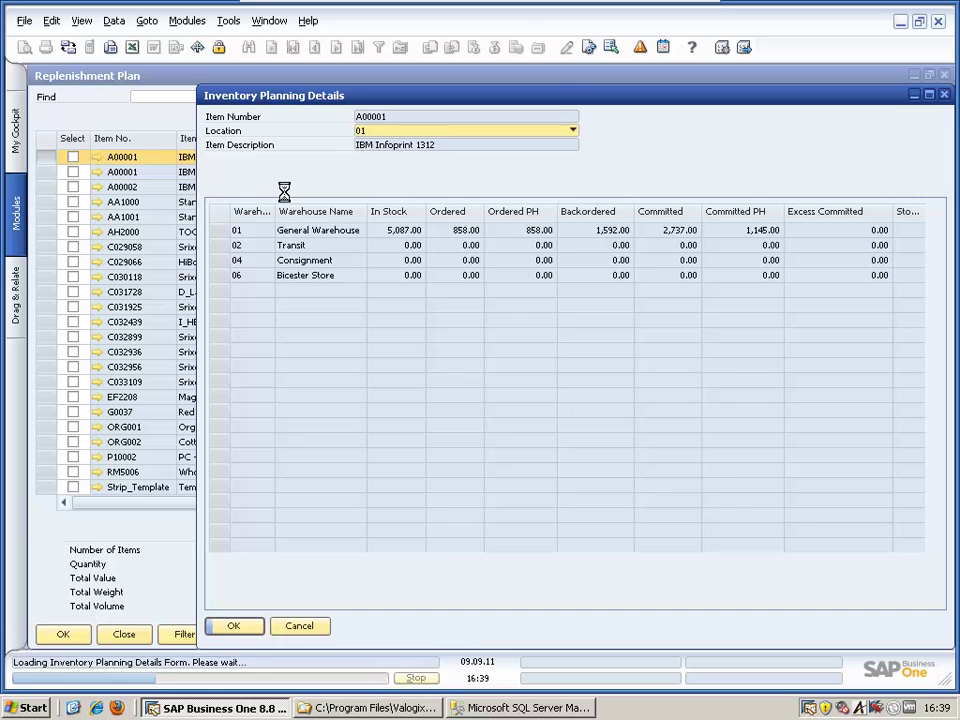
pyautogui.click(283, 193)
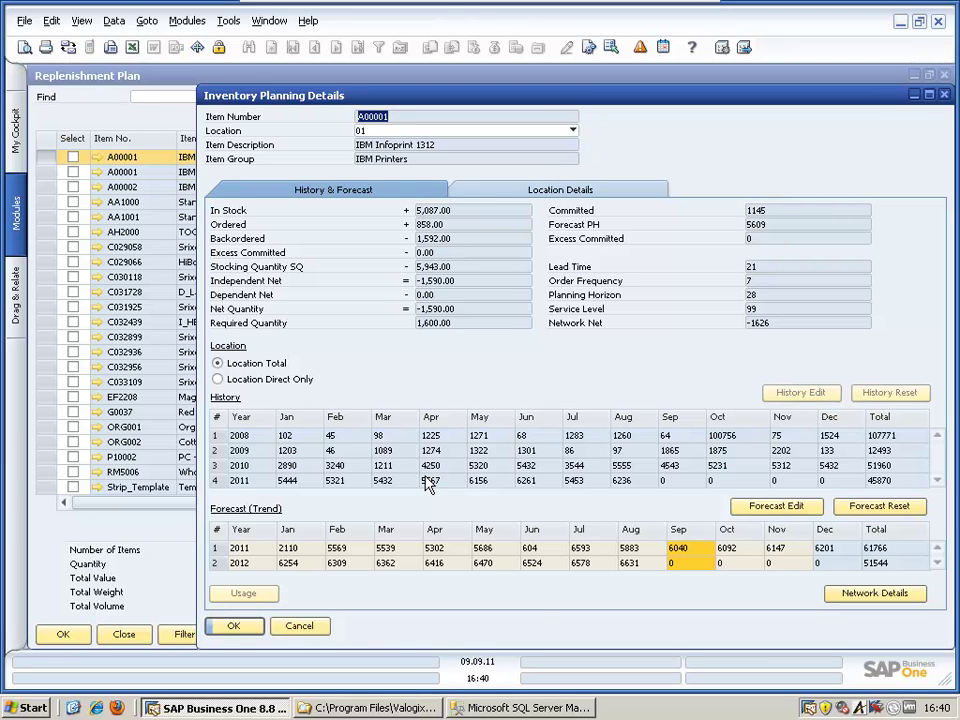
pyautogui.click(308, 626)
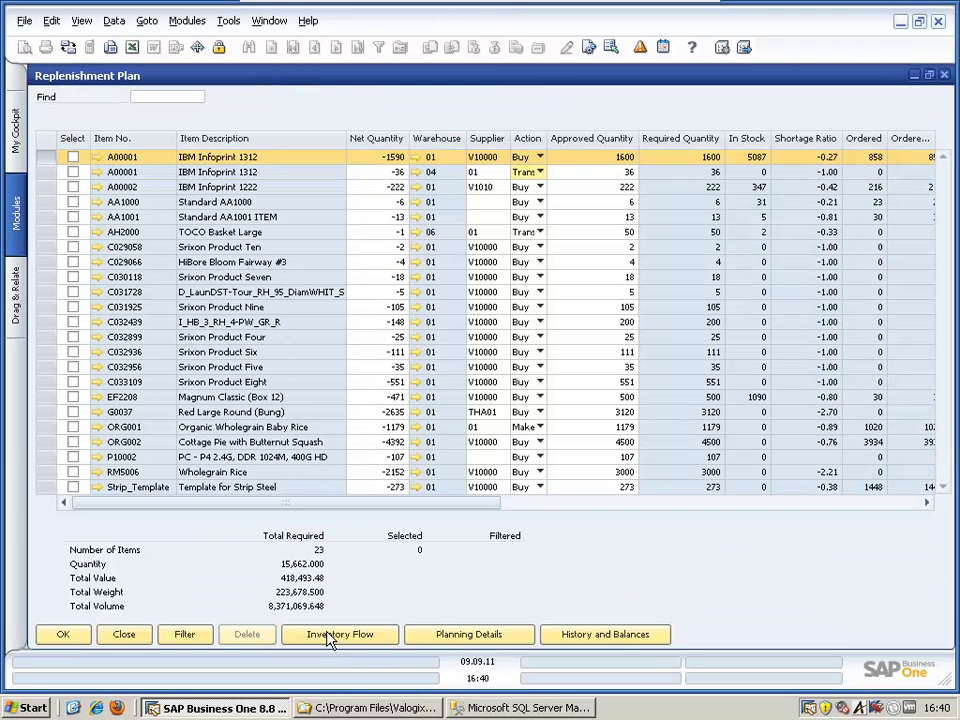
# Review the inventory flow of item A00001 in warehouse 01 through to the October forecast and close it
pyautogui.click(330, 636)
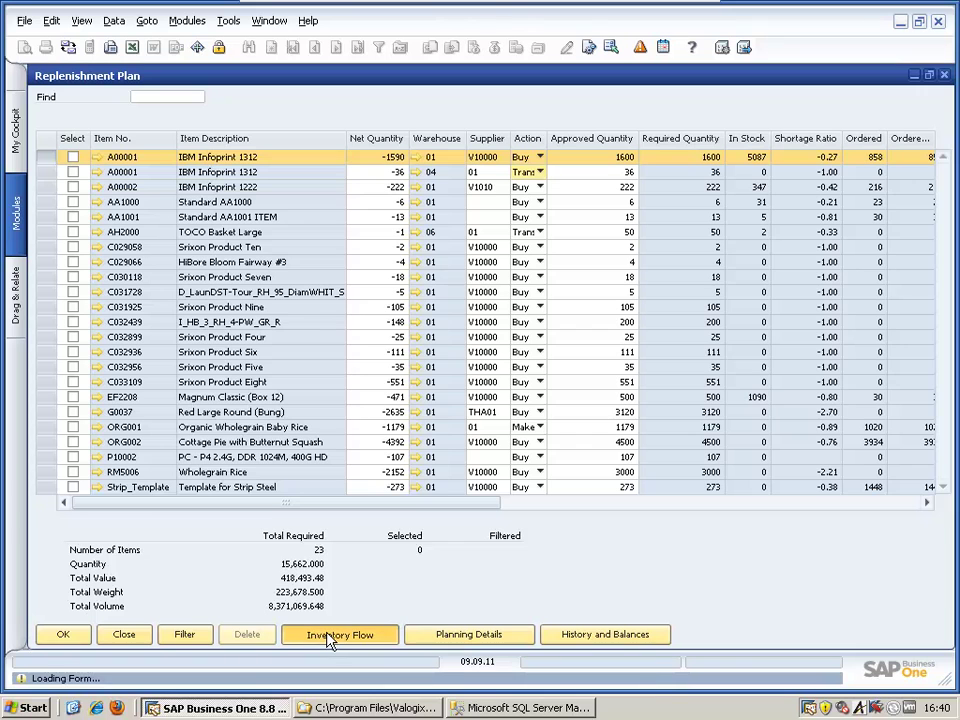
pyautogui.scroll(-3, 362, 537)
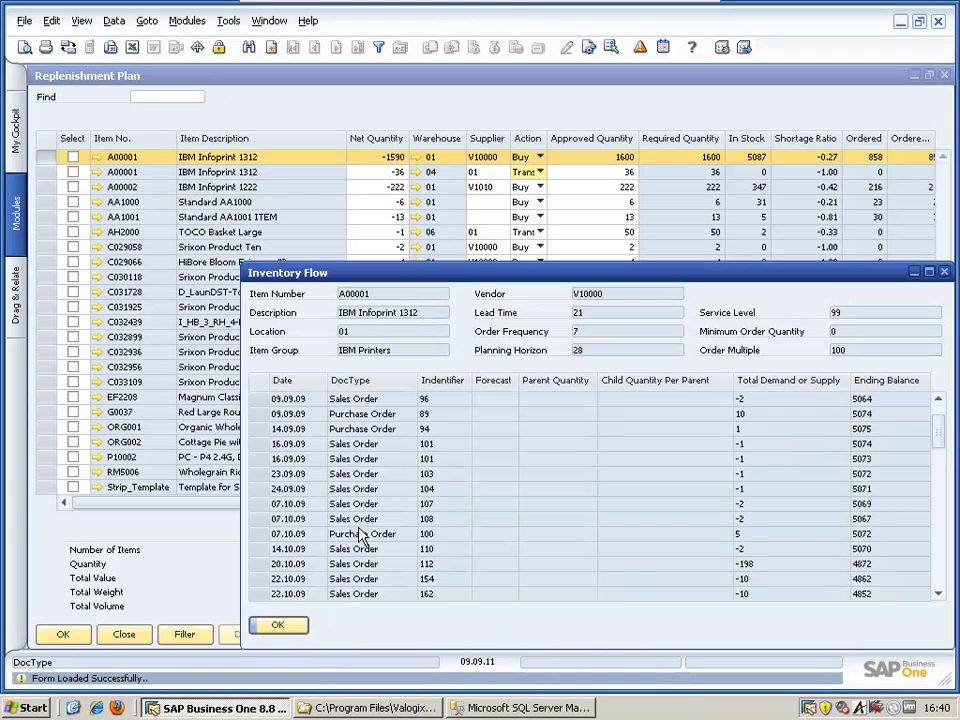
pyautogui.scroll(-2, 362, 537)
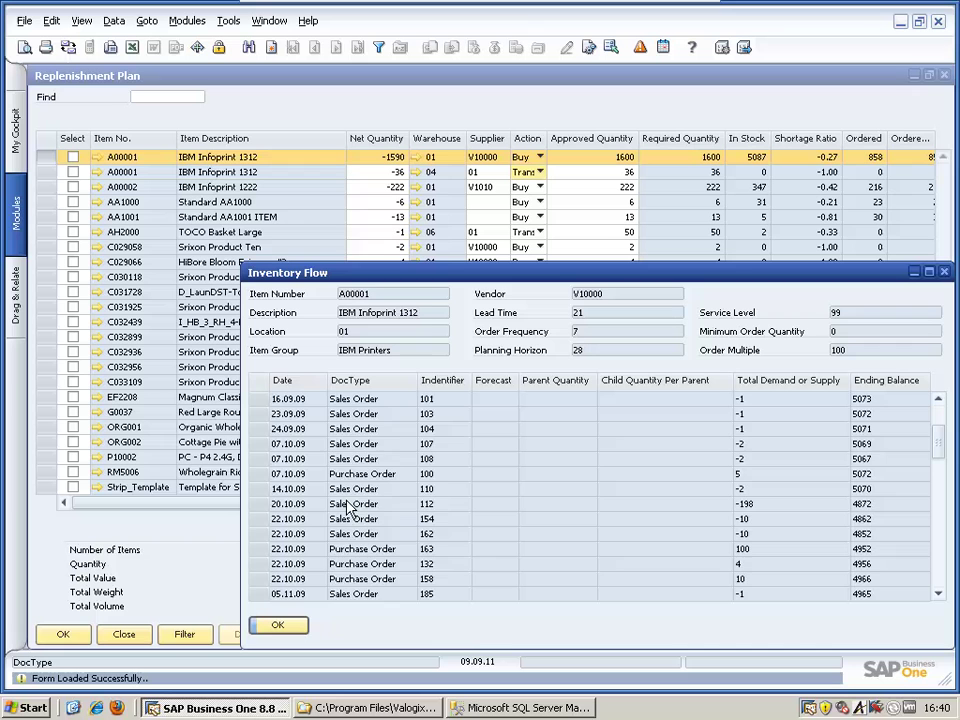
pyautogui.scroll(-8, 348, 510)
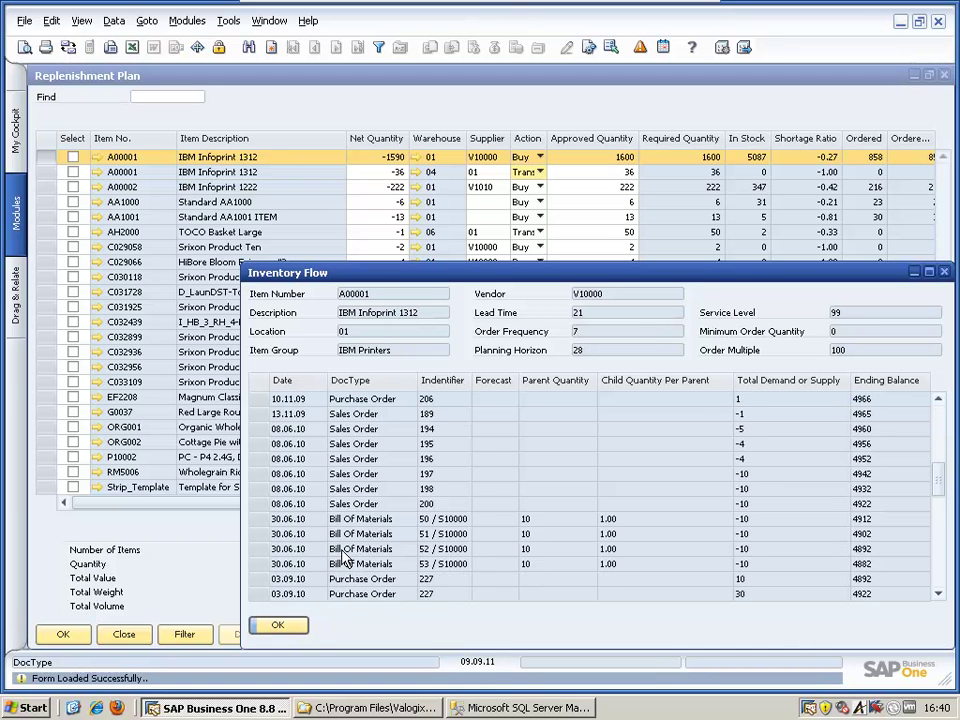
pyautogui.scroll(-18, 350, 556)
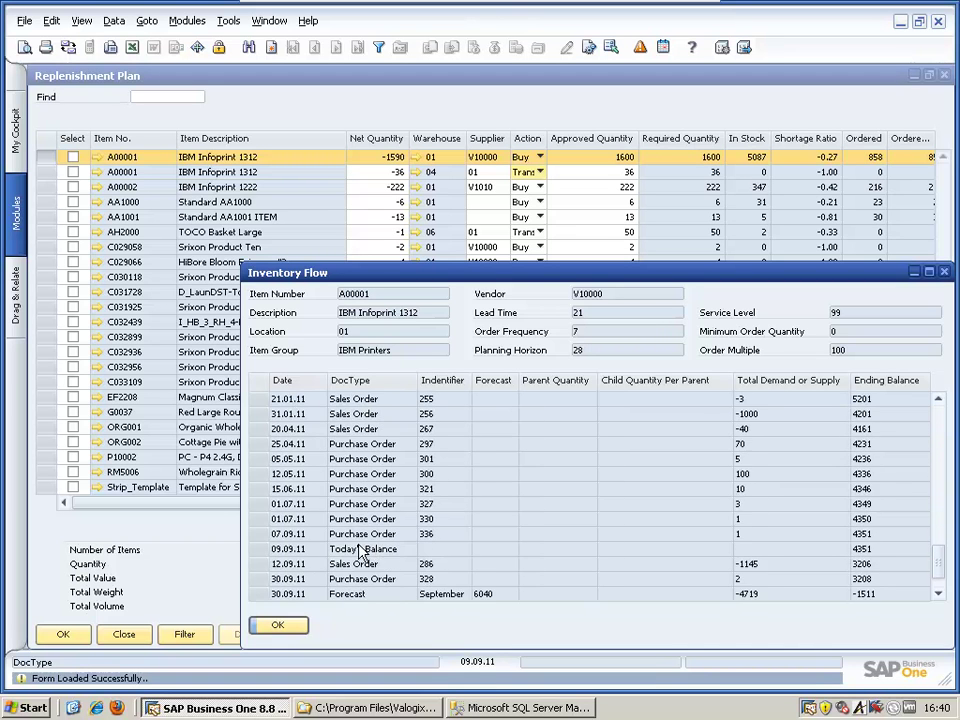
pyautogui.scroll(-1, 362, 553)
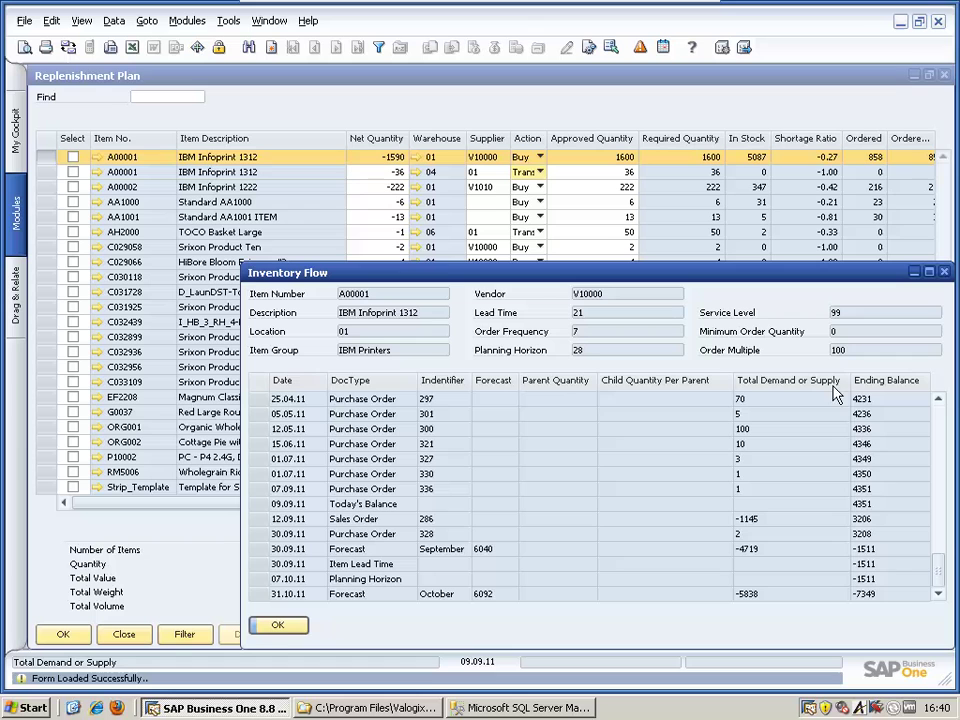
pyautogui.click(279, 627)
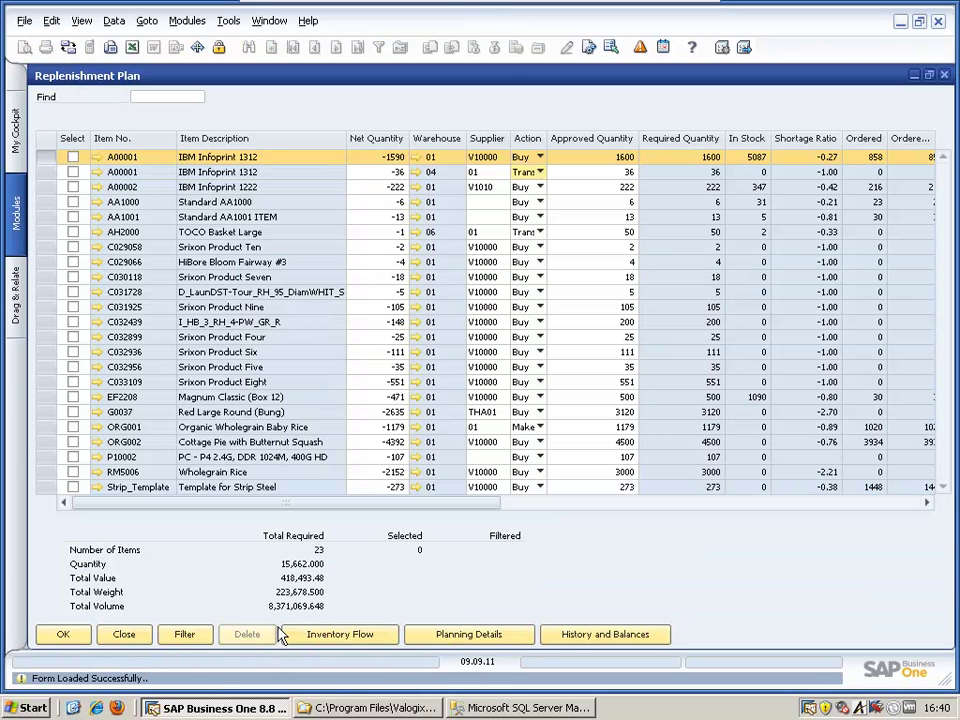
# Mark all replenishment plan lines, starting with A00001 in warehouse 01, and clear the marks again
pyautogui.click(75, 160)
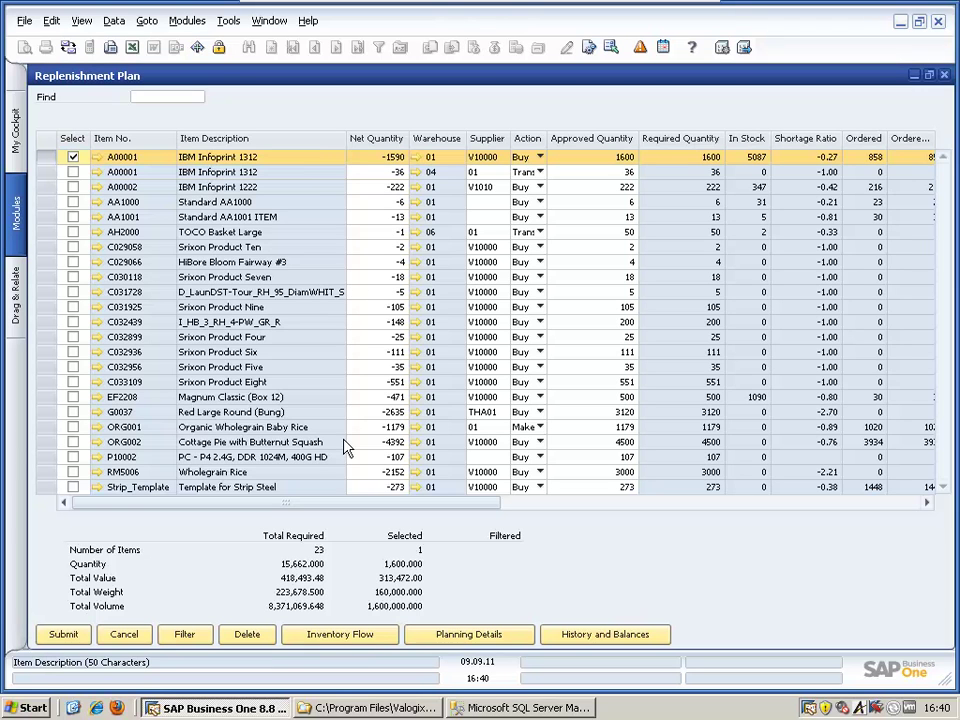
pyautogui.click(73, 139)
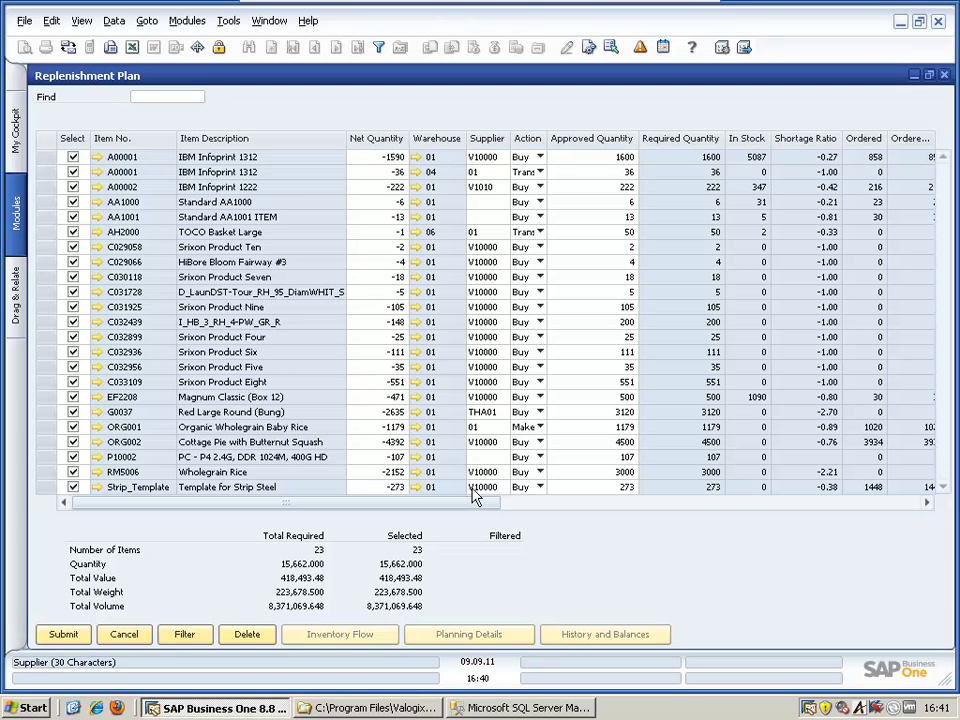
pyautogui.click(72, 142)
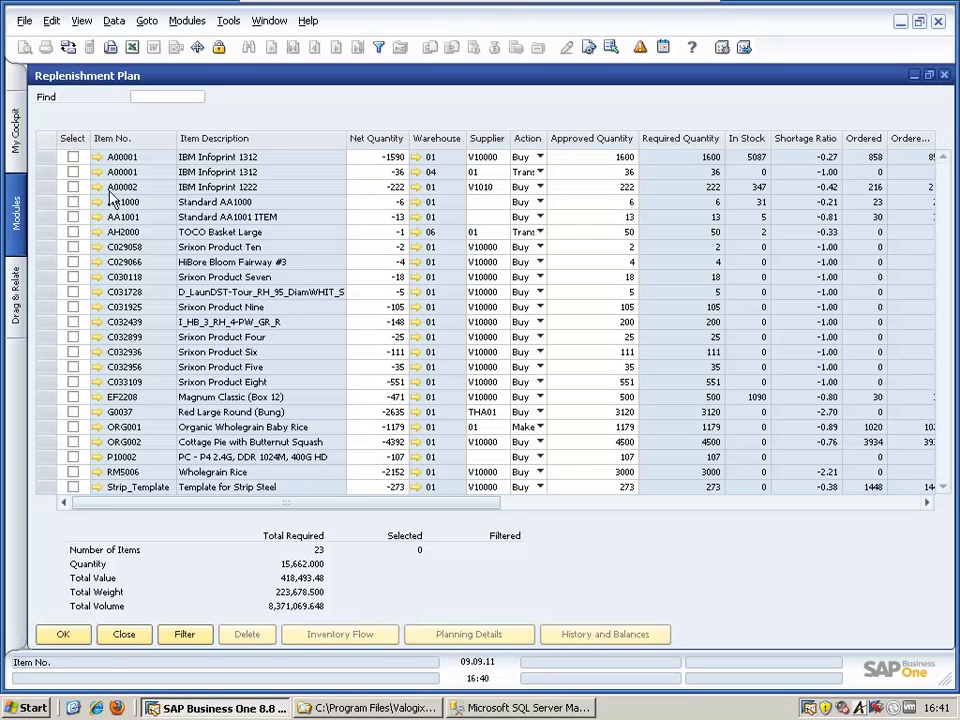
pyautogui.click(205, 158)
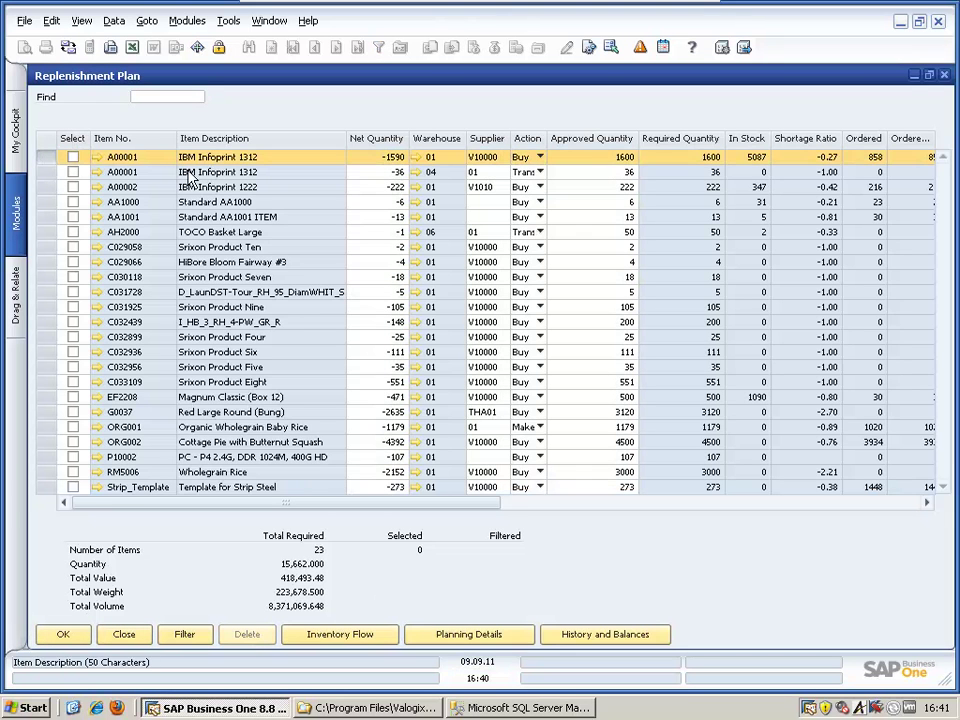
# Filter the replenishment plan by vendor supplier, choosing Acme Associates from the business partners
pyautogui.click(185, 637)
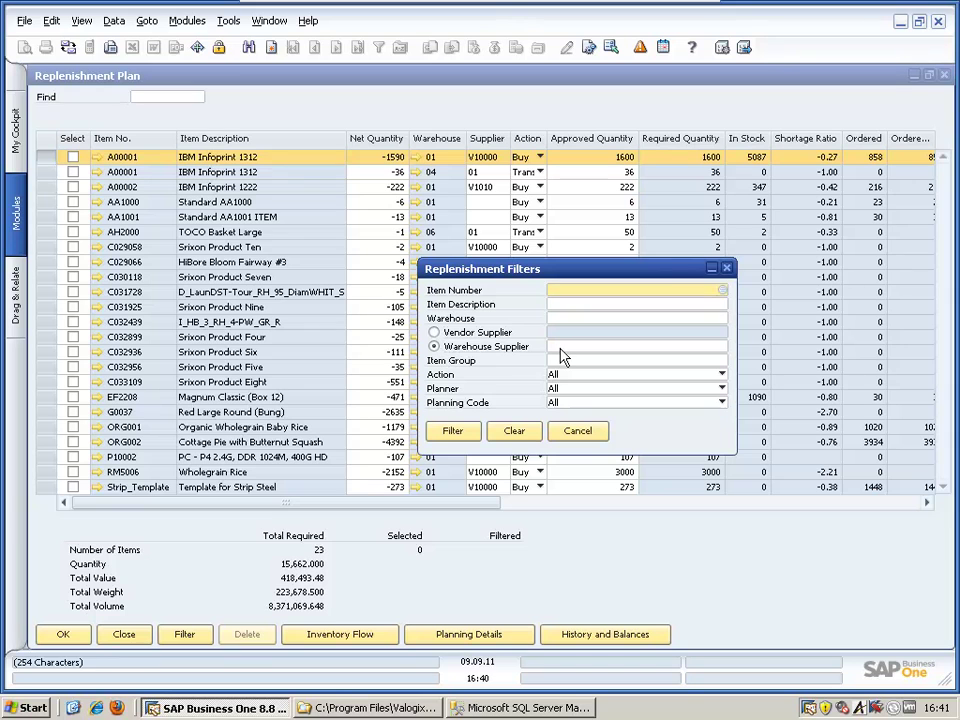
pyautogui.click(435, 332)
pyautogui.click(720, 334)
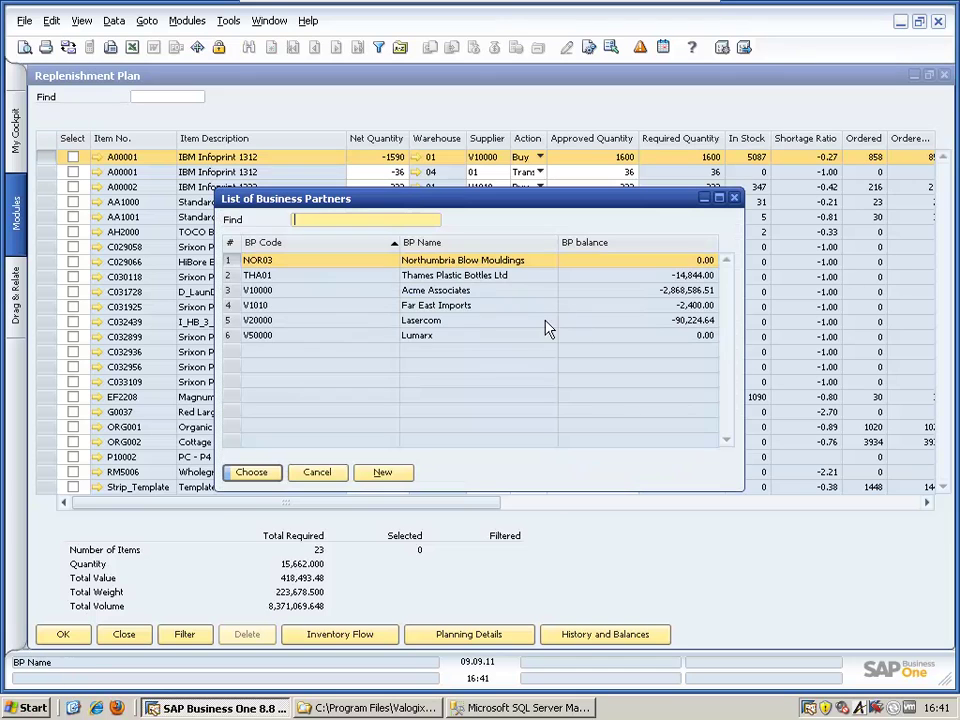
pyautogui.doubleClick(355, 296)
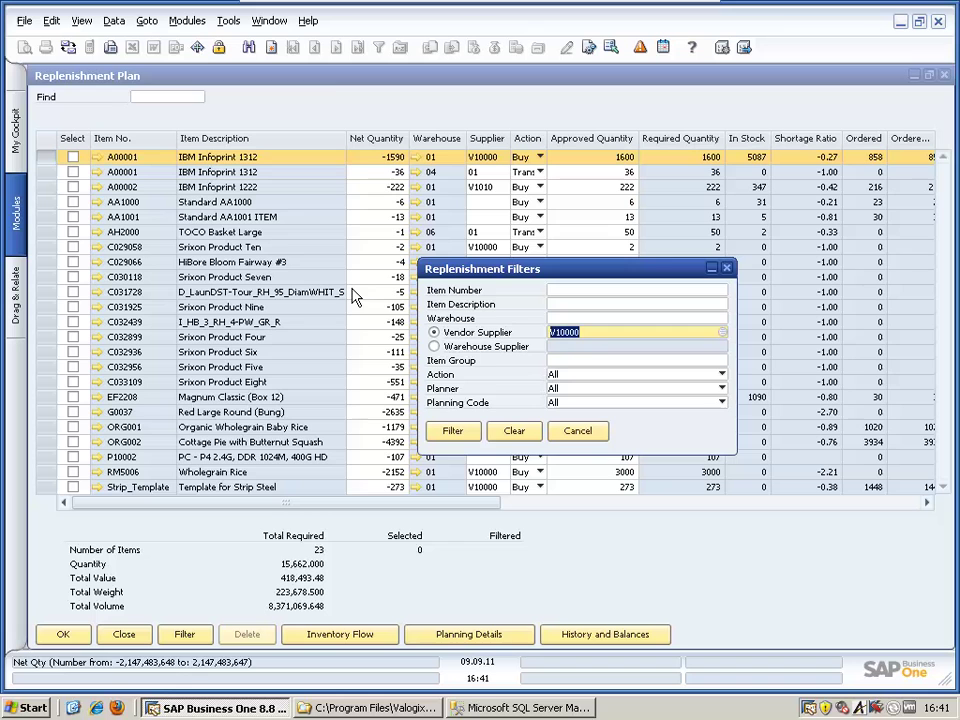
pyautogui.click(453, 431)
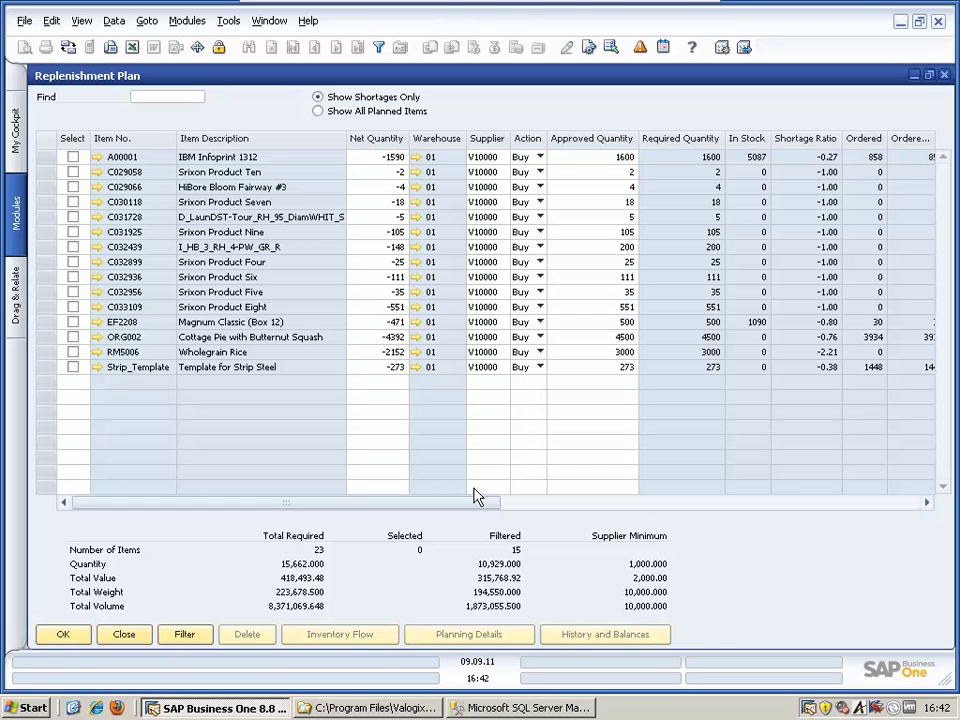
# Show all planned items for the supplier with none marked, and sort them by shortage ratio
pyautogui.click(73, 157)
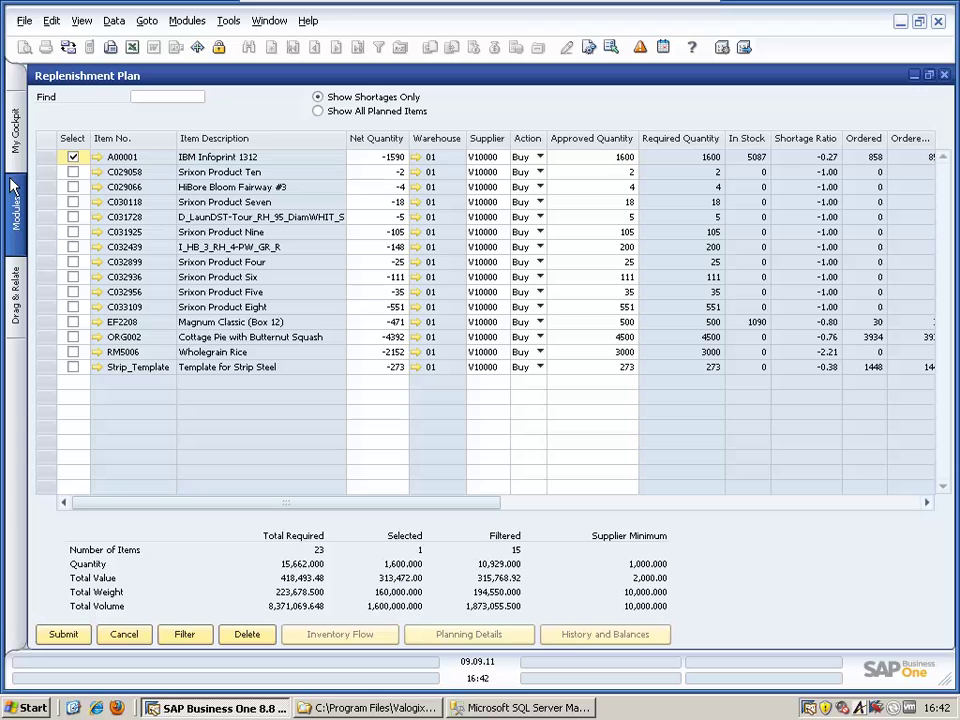
pyautogui.click(77, 159)
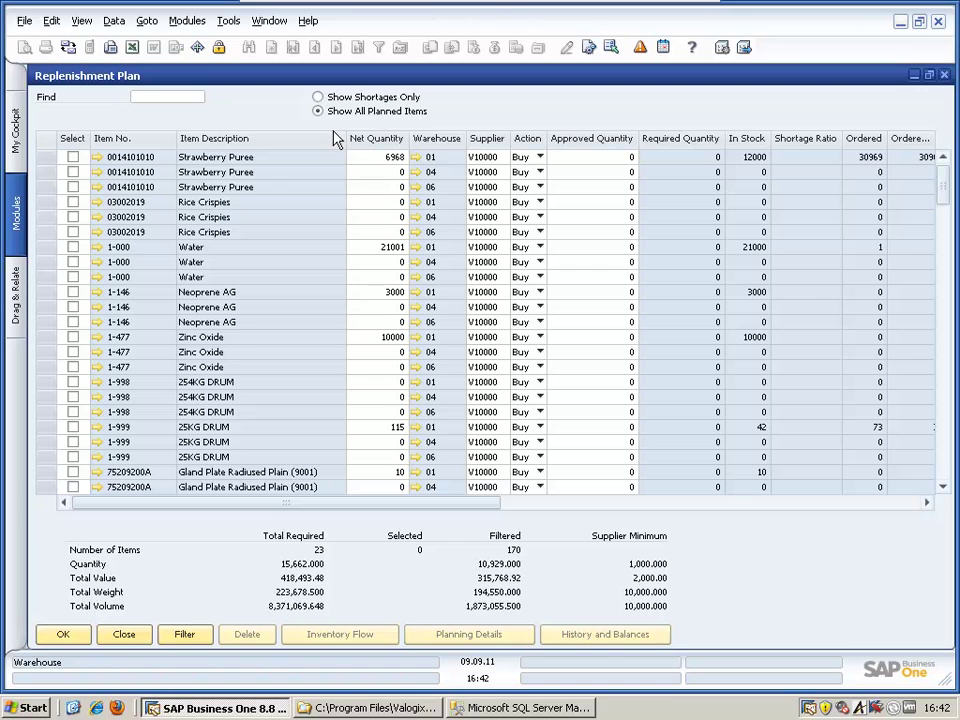
pyautogui.click(798, 146)
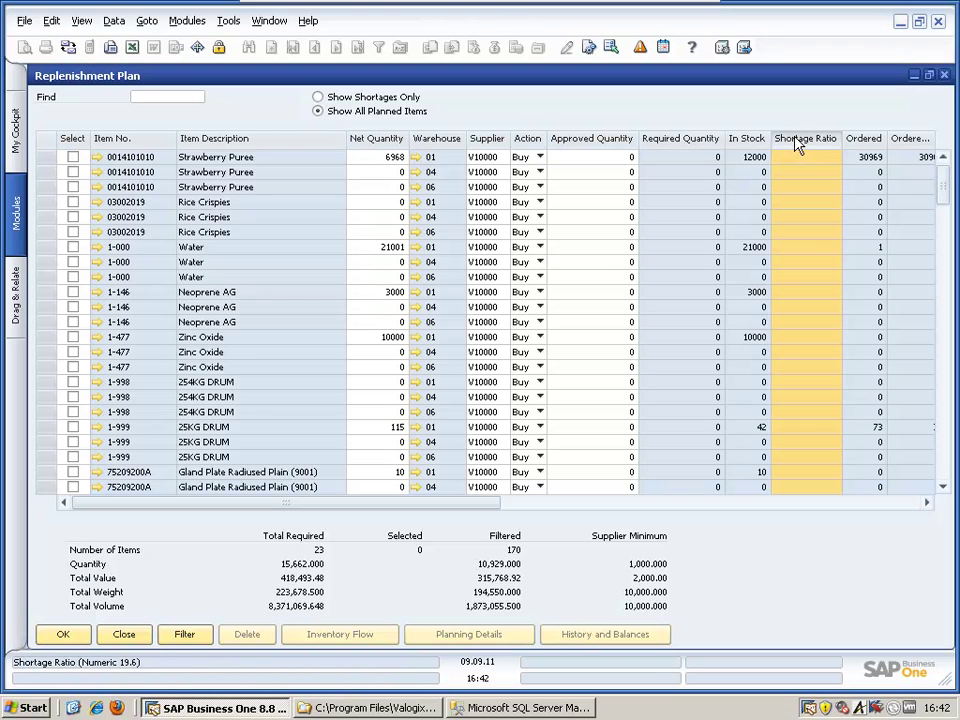
pyautogui.doubleClick(790, 148)
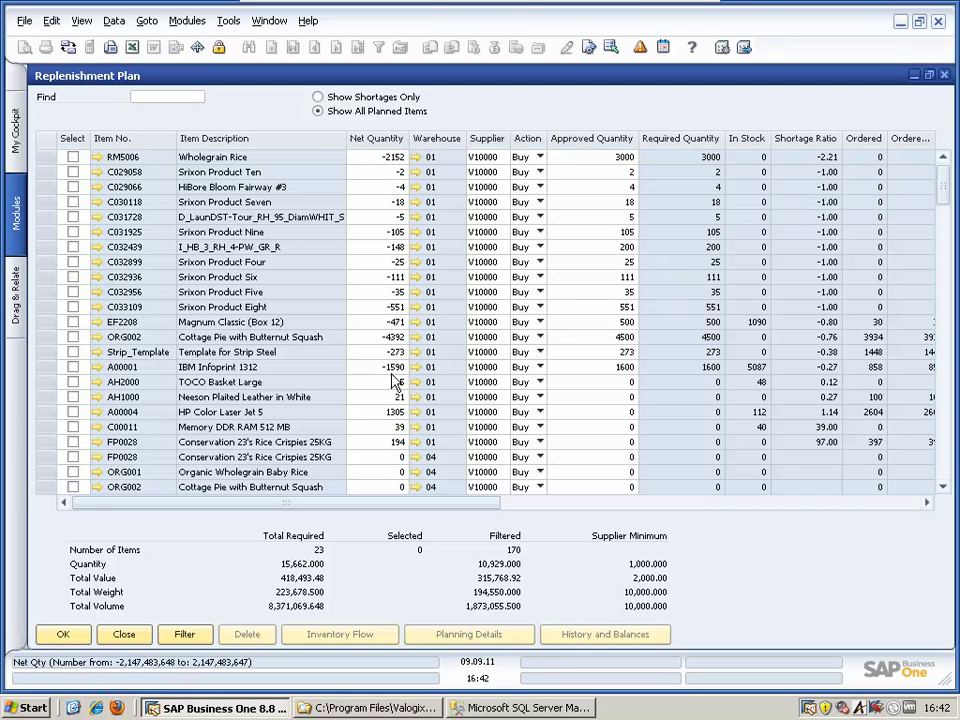
# Examine the planned items without a shortage: AH2000, AH1000 and FP0028 in warehouse 01
pyautogui.click(48, 382)
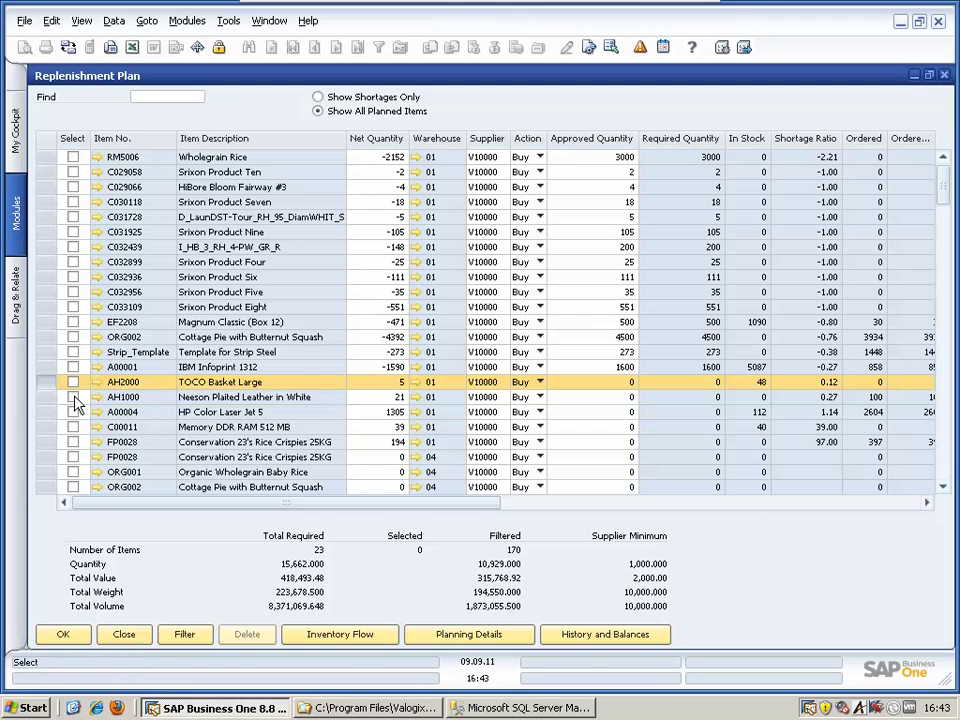
pyautogui.click(47, 397)
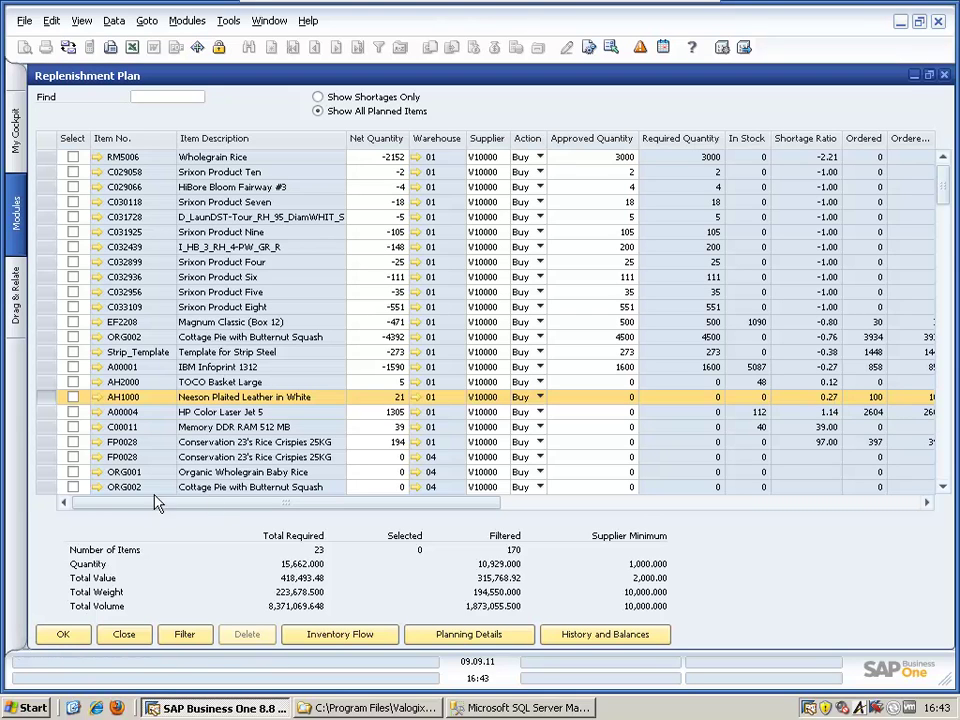
pyautogui.click(48, 442)
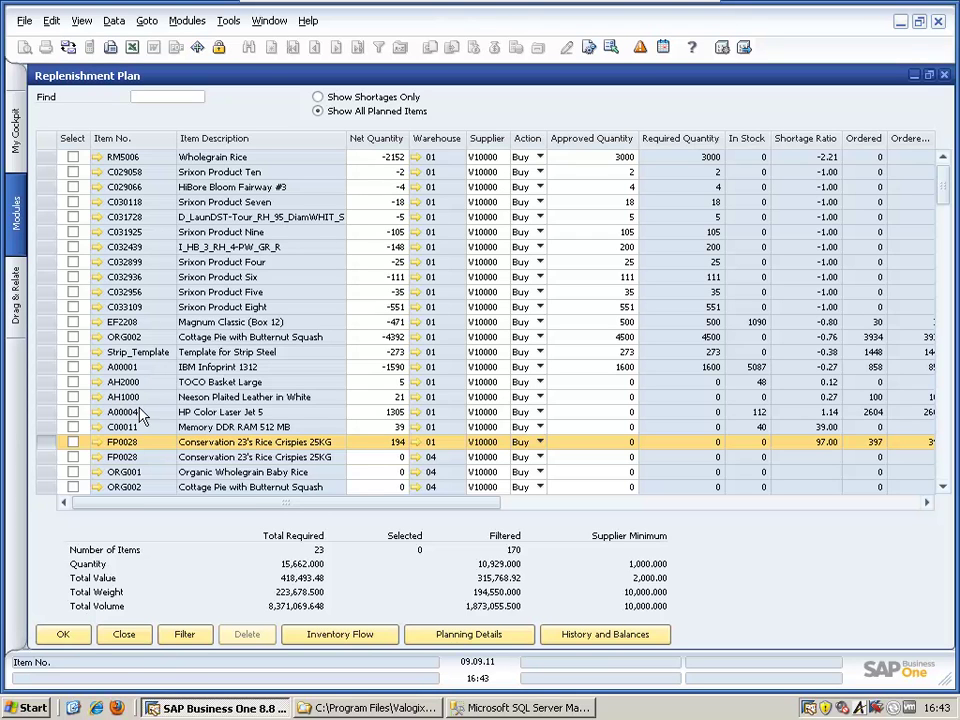
# Limit the list to shortages only and mark item A00001 for replenishment
pyautogui.click(318, 97)
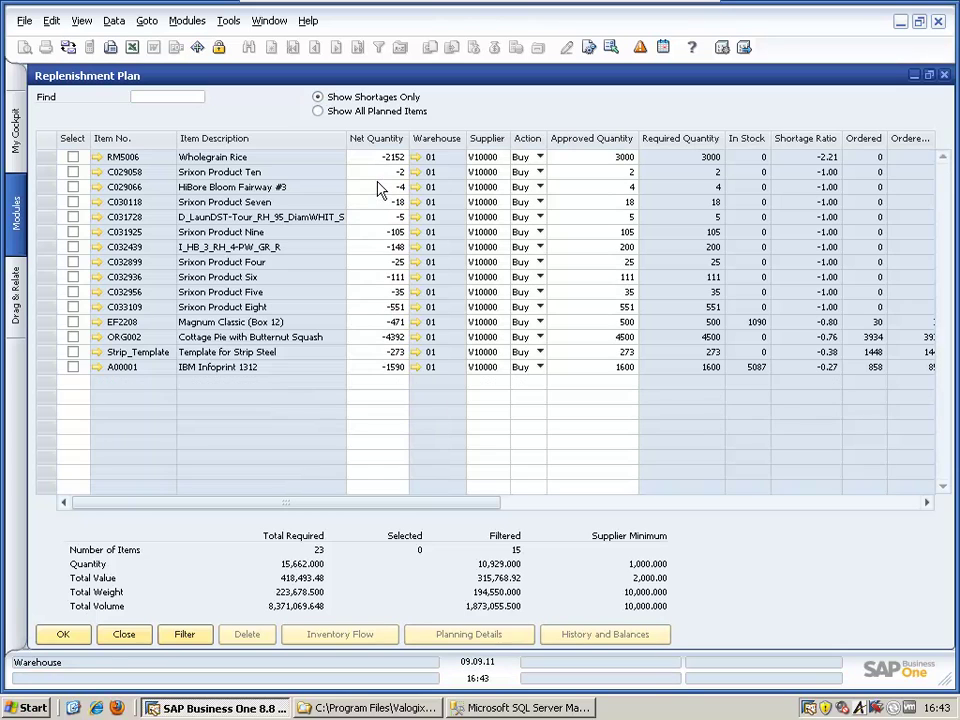
pyautogui.click(73, 367)
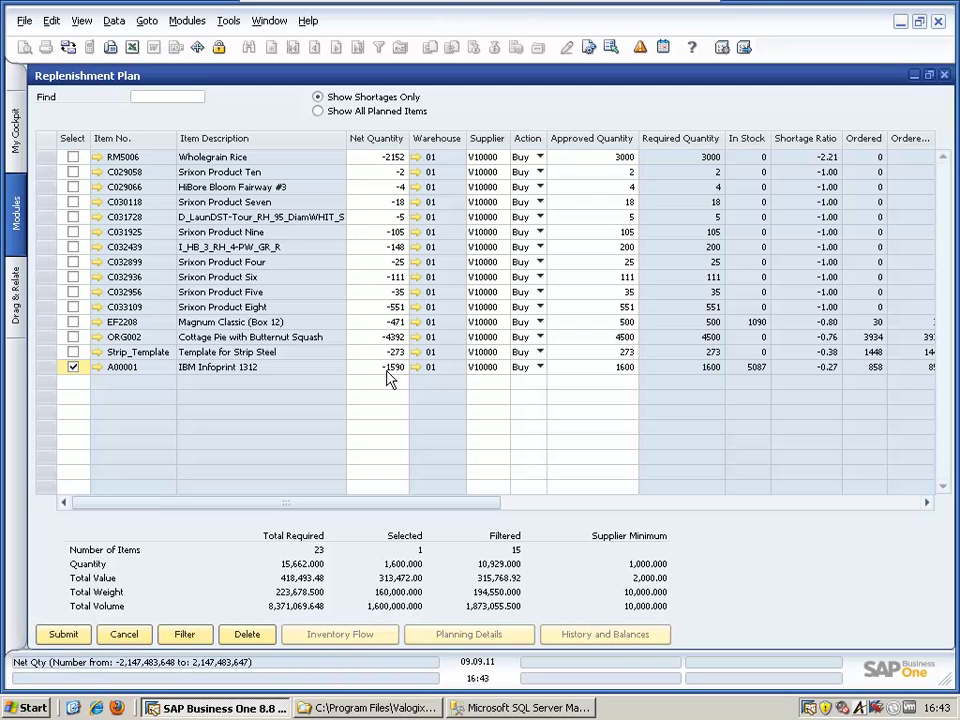
# Check the approved quantity of item A00001 against the planning data in its item master record, leaving the record without changes
pyautogui.click(630, 373)
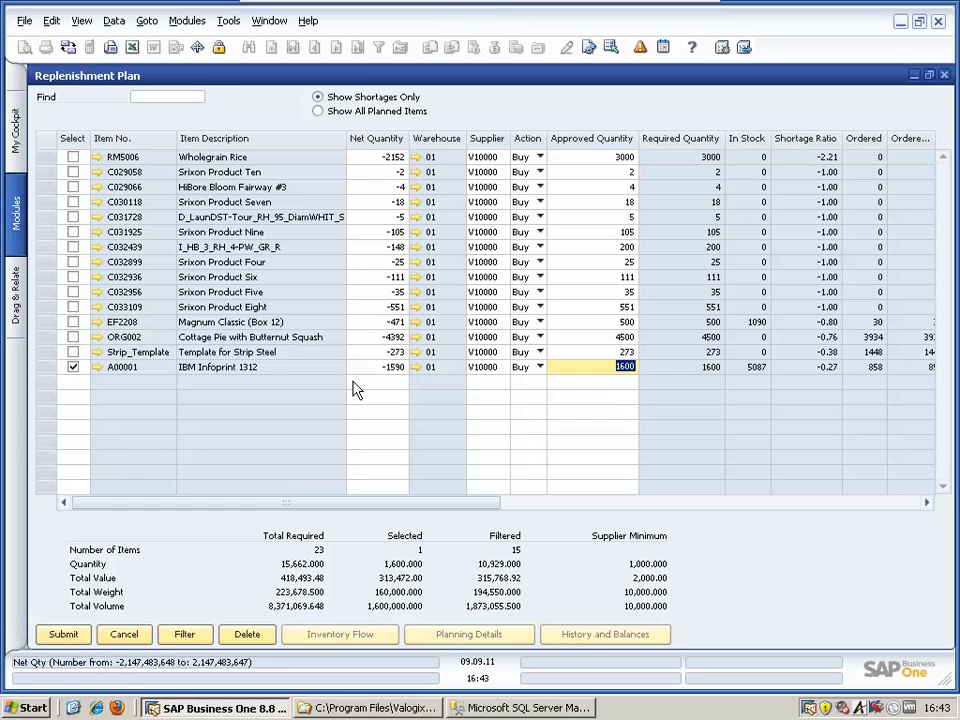
pyautogui.click(99, 367)
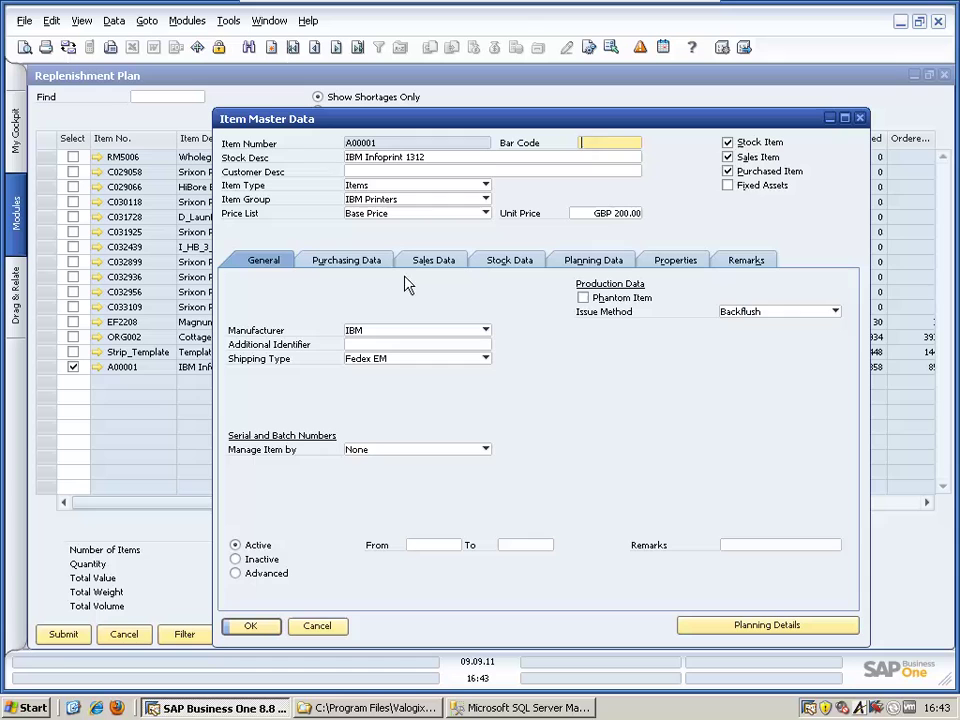
pyautogui.click(583, 265)
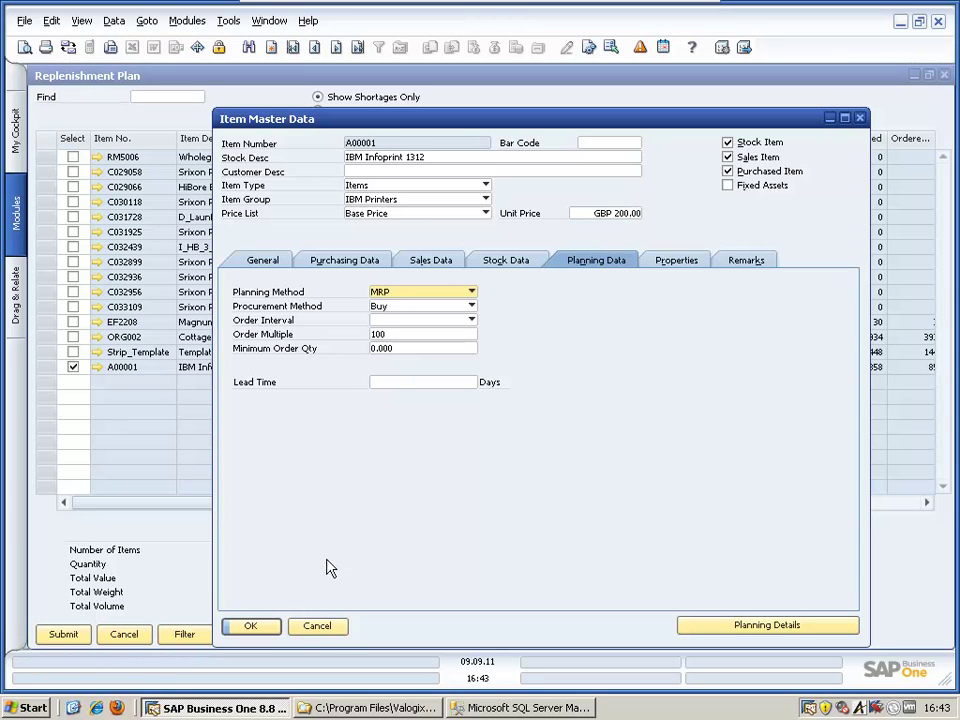
pyautogui.click(316, 627)
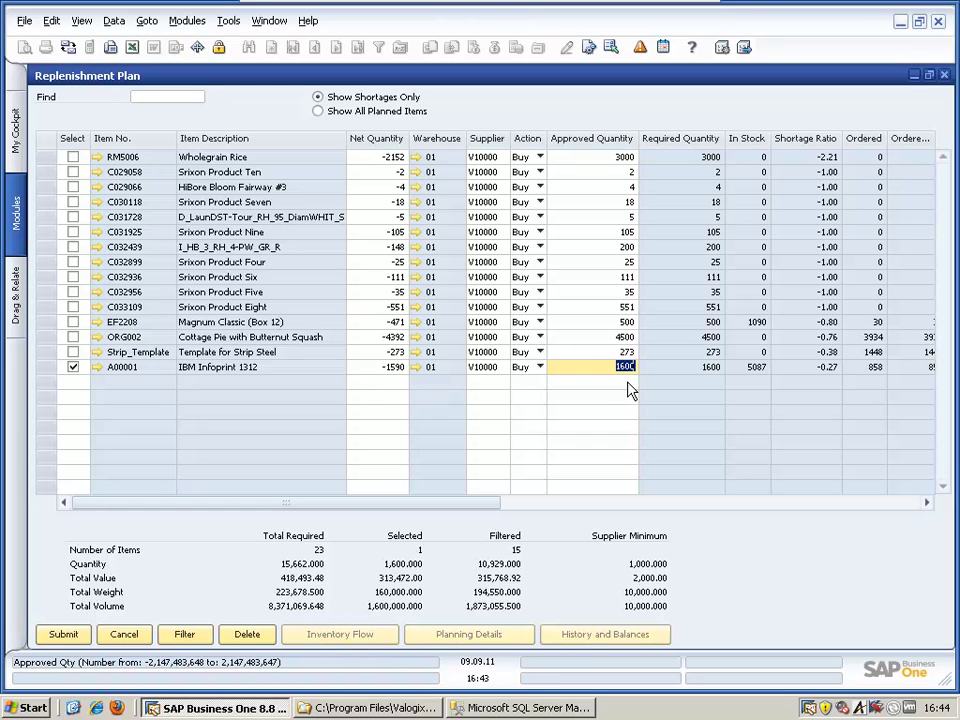
# Submit the approved replenishment recommendation for the selected item A00001 and agree to the submission
pyautogui.click(62, 634)
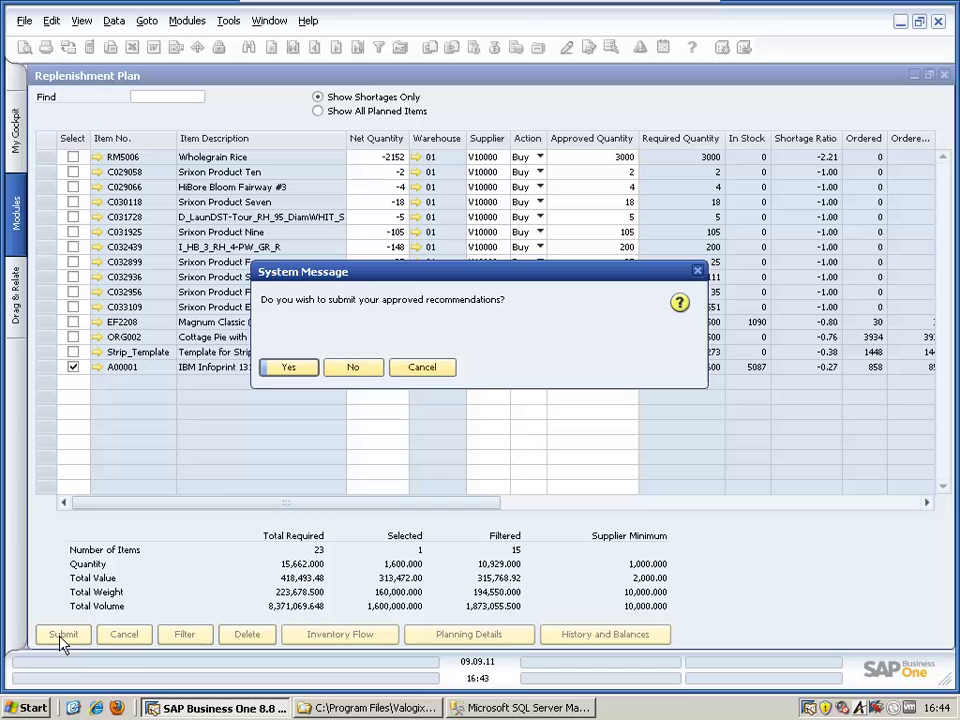
pyautogui.click(286, 366)
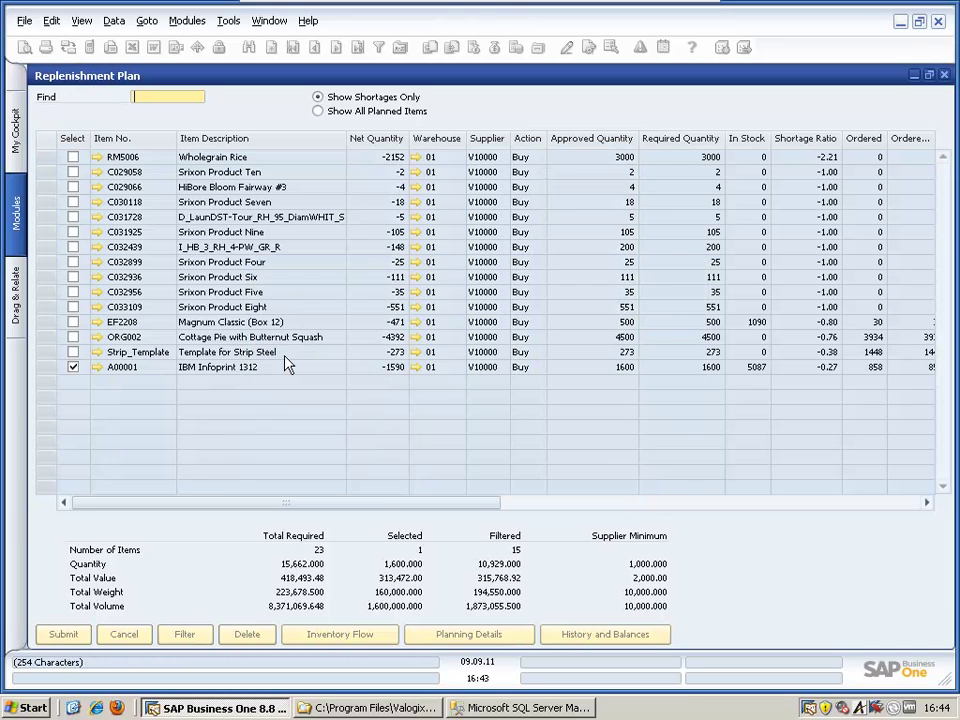